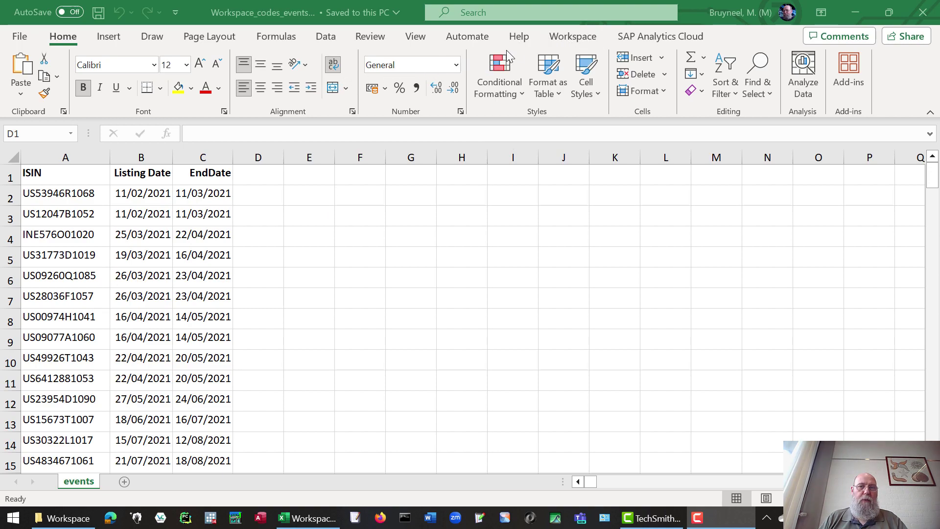
Sign in to the LSEG Workspace add-in with the user ID and account password.
left_click(576, 42)
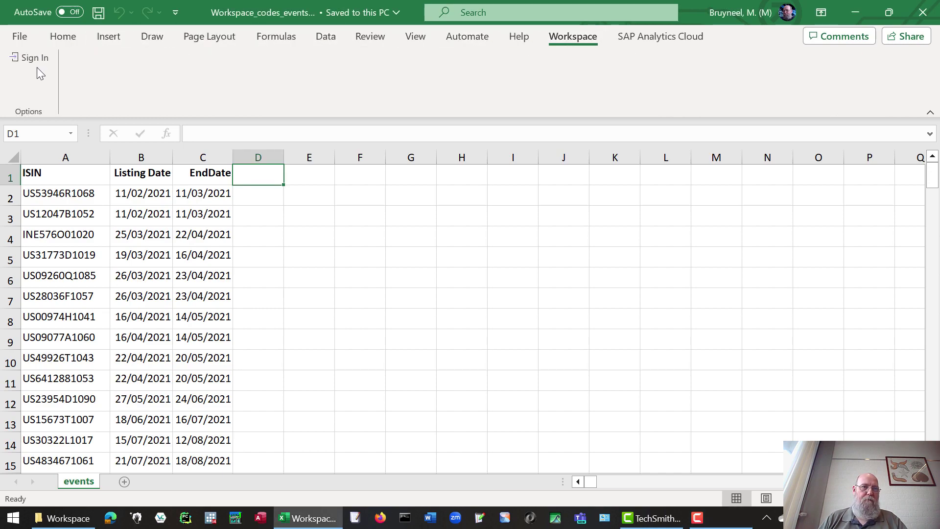
left_click(35, 58)
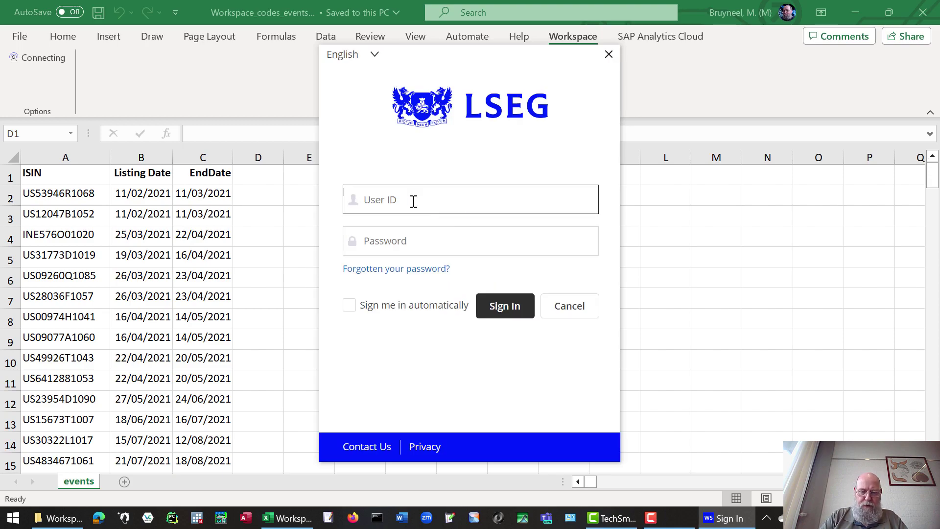
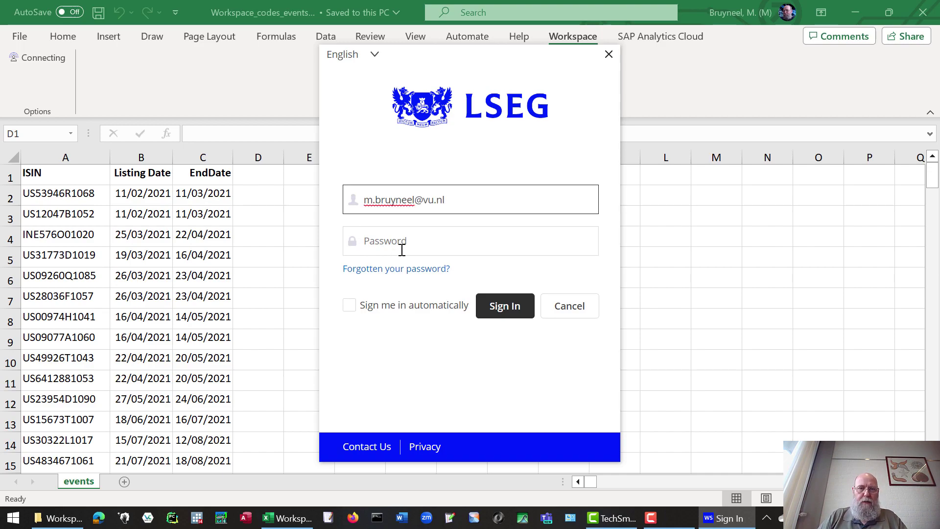
left_click(402, 250)
type("**********")
key("Return")
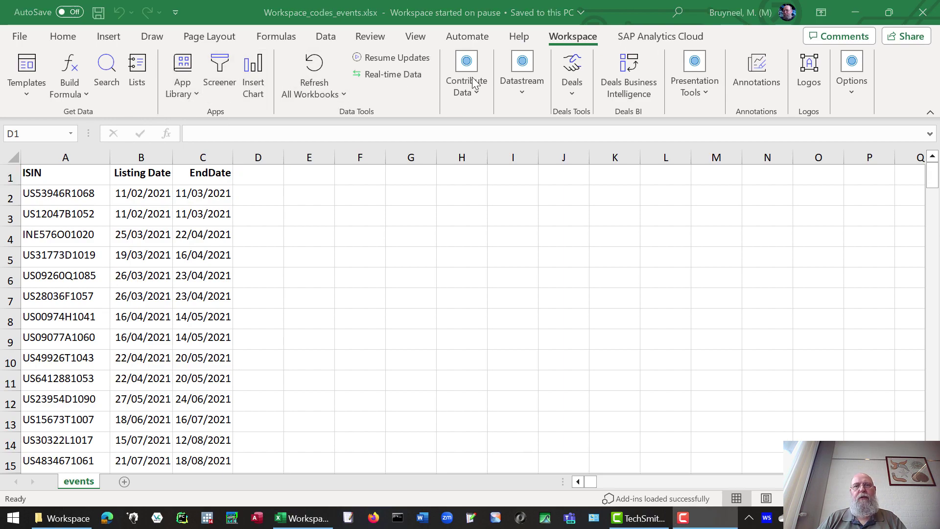
Look over the Datastream tool options, close them, and leave cell D1 unchanged.
left_click(527, 97)
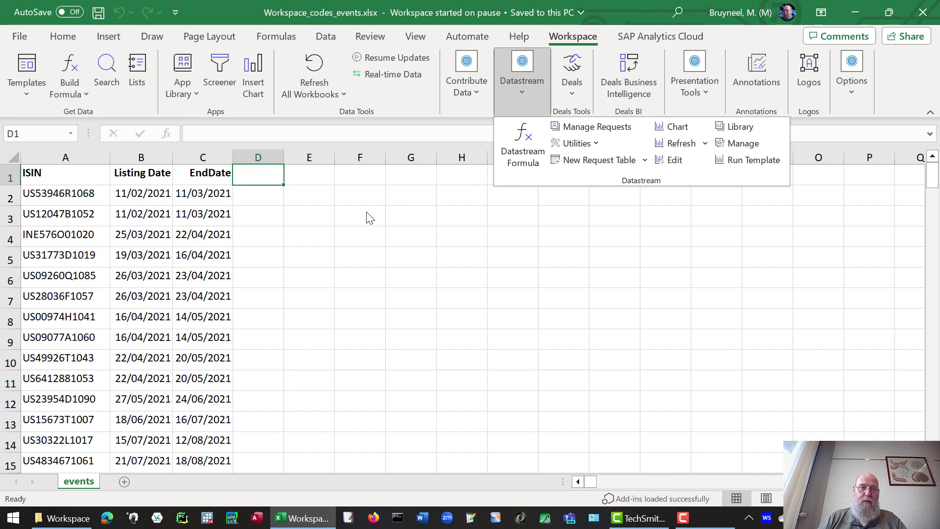
left_click(369, 247)
left_click(254, 138)
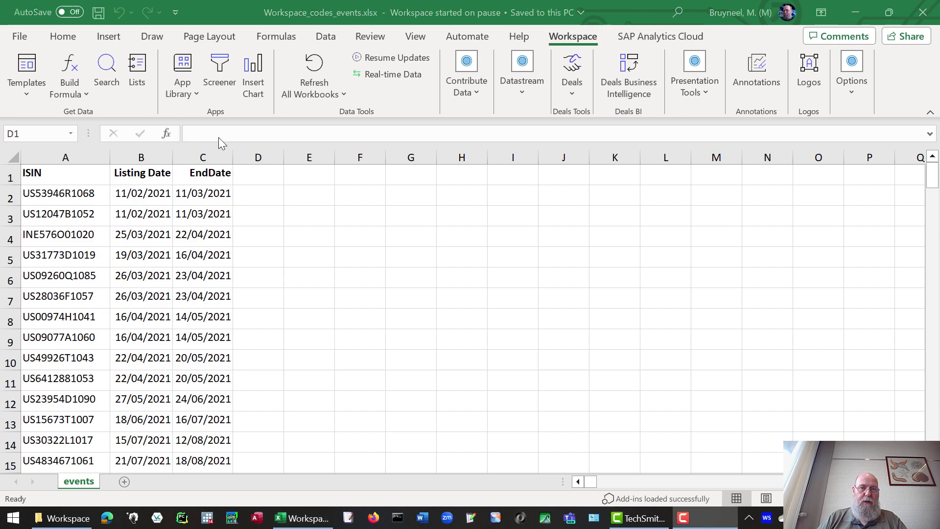
left_click(262, 176)
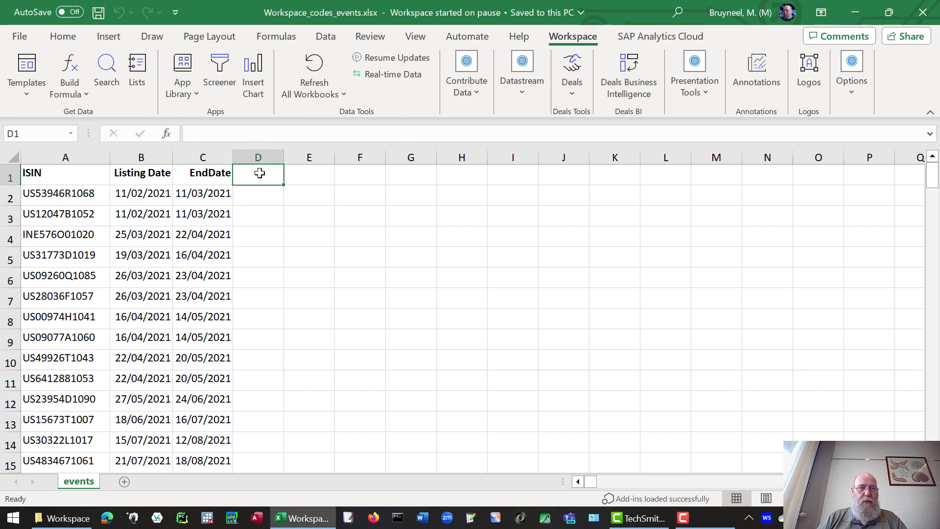
Launch the Formula Builder and maximize its window to full screen.
left_click(72, 68)
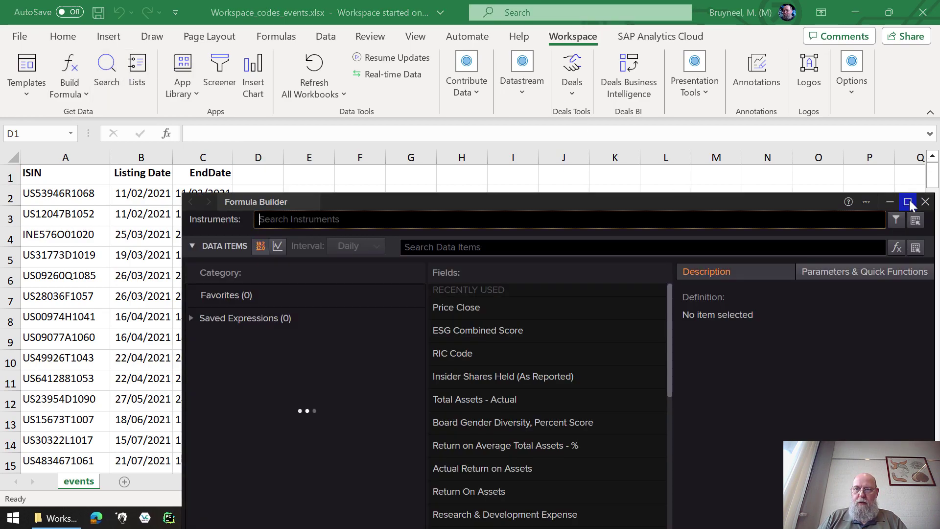
left_click(907, 201)
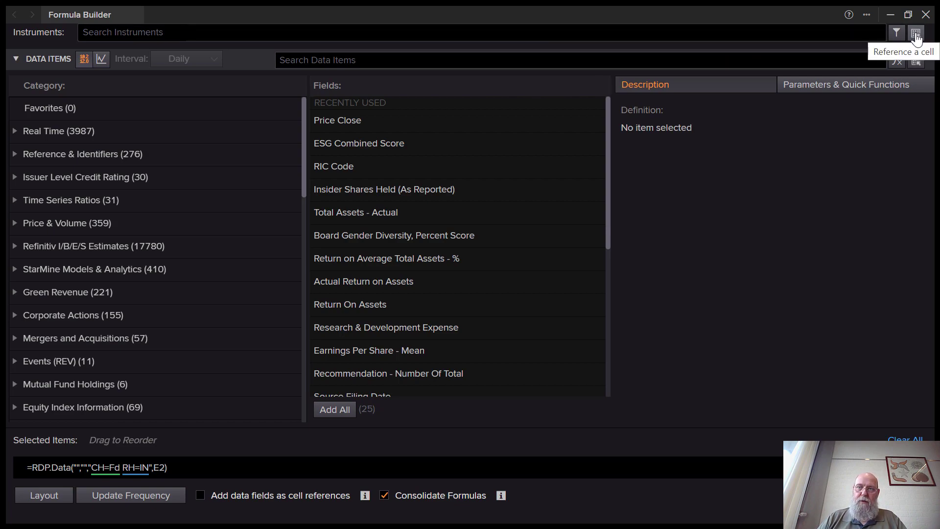
Set the instrument to cell A2 with symbol type ISIN.
left_click(916, 34)
left_click(65, 195)
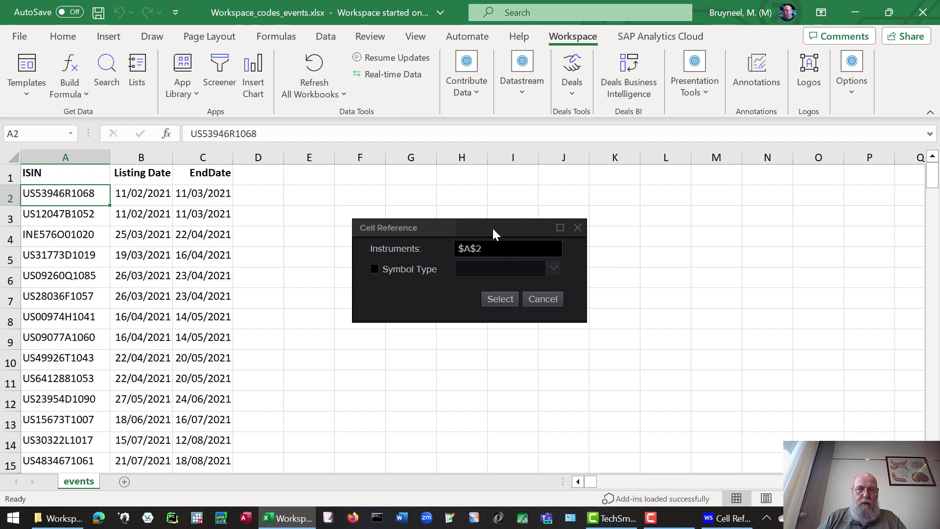
left_click(447, 244)
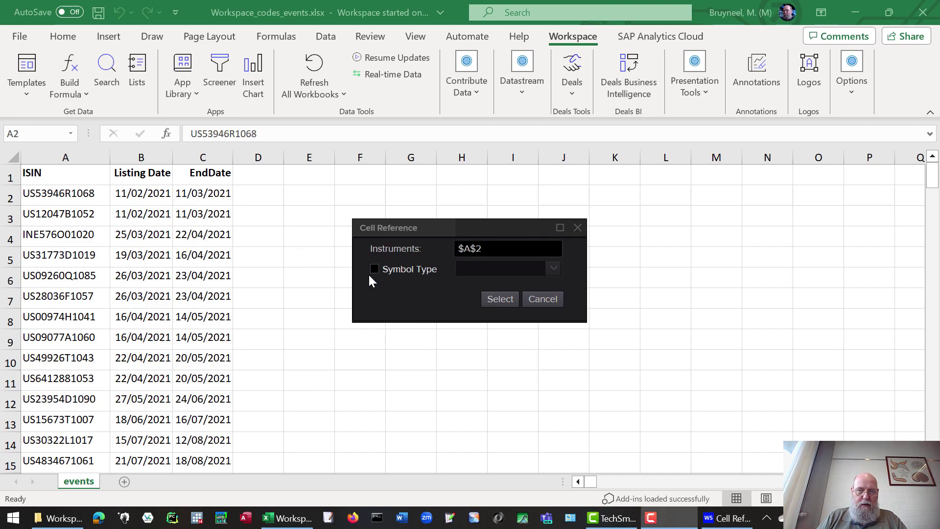
left_click(383, 270)
left_click(553, 268)
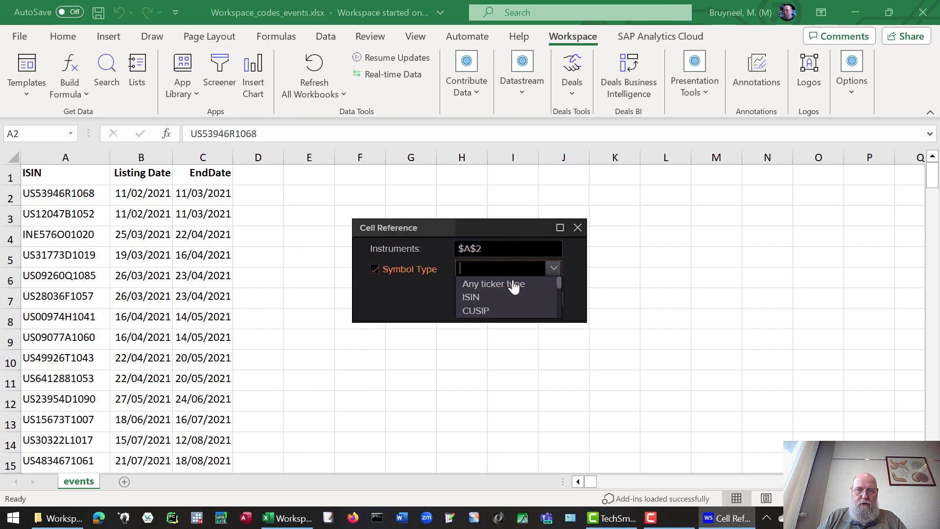
left_click(474, 297)
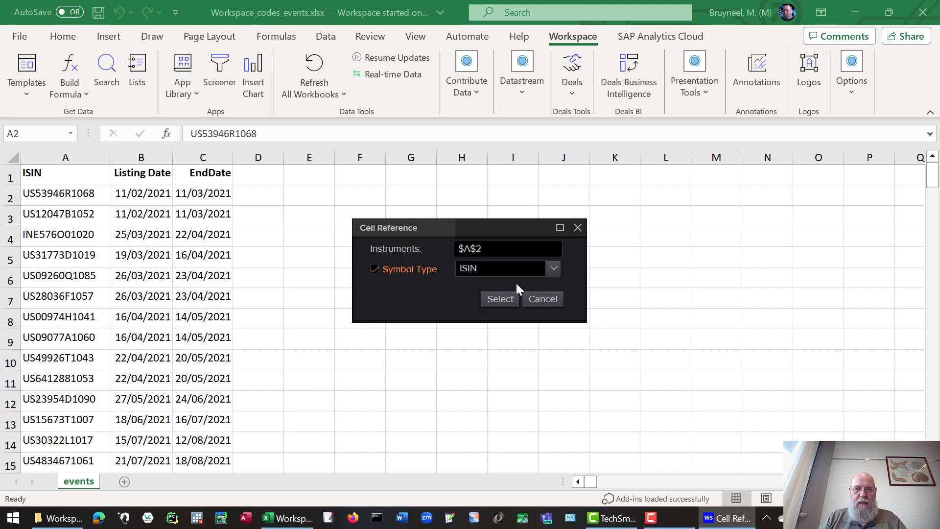
left_click(500, 299)
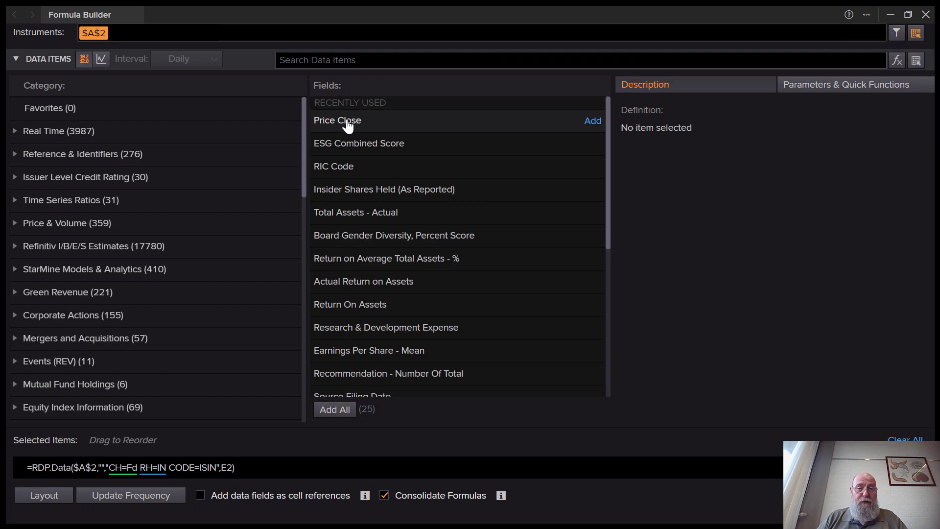
Add Price Close as a time series defined by start and end dates.
left_click(351, 125)
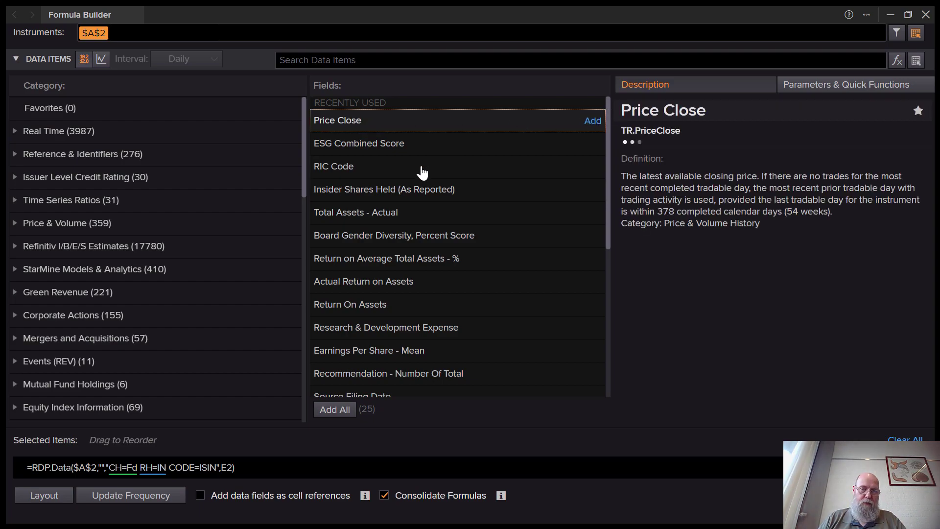
left_click(592, 121)
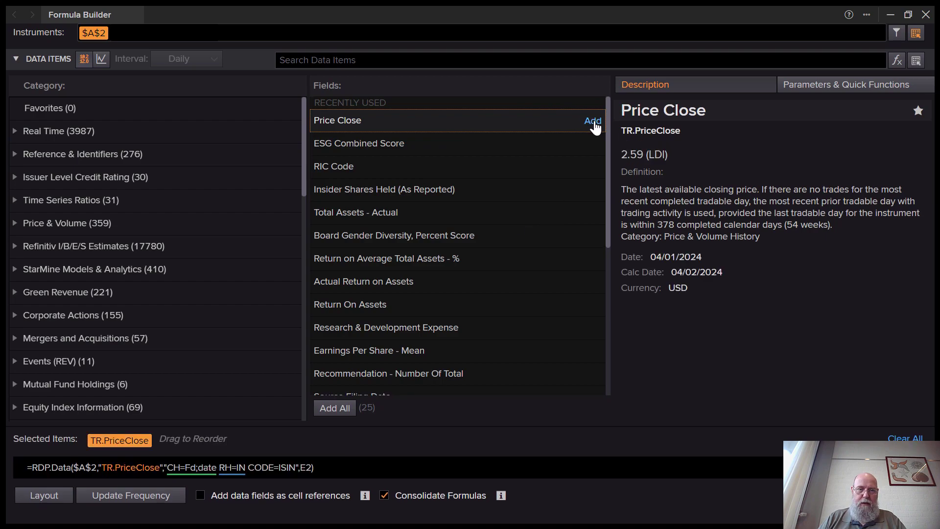
left_click(888, 89)
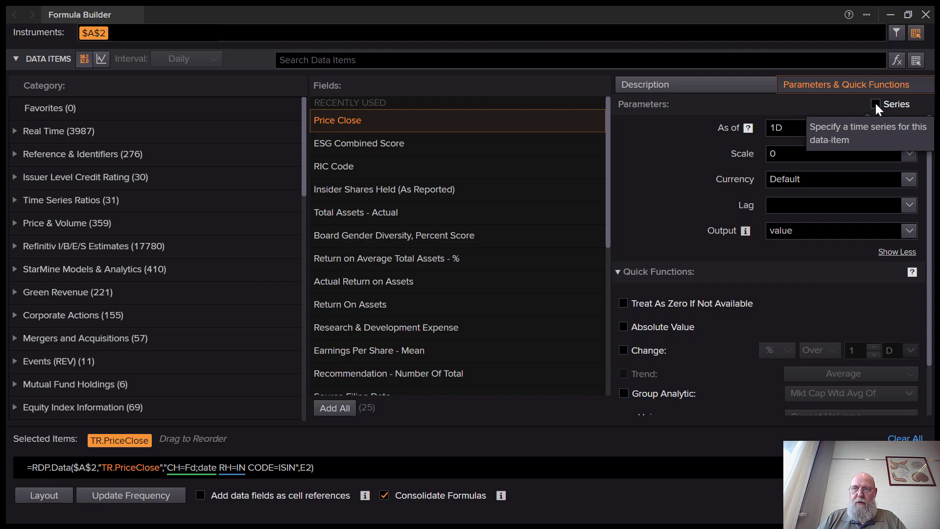
left_click(876, 104)
left_click(683, 128)
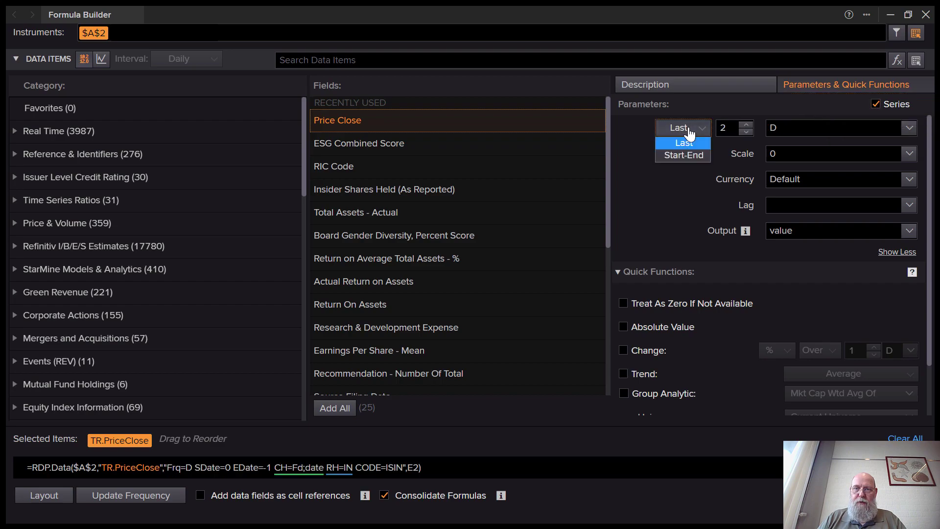
left_click(685, 156)
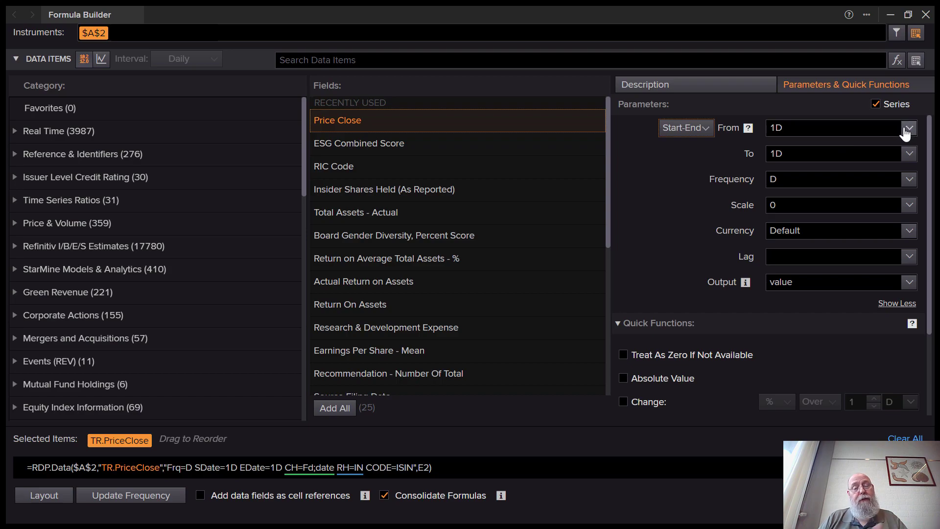
Take the start date from cell B2 and the end date from cell C2.
left_click(909, 128)
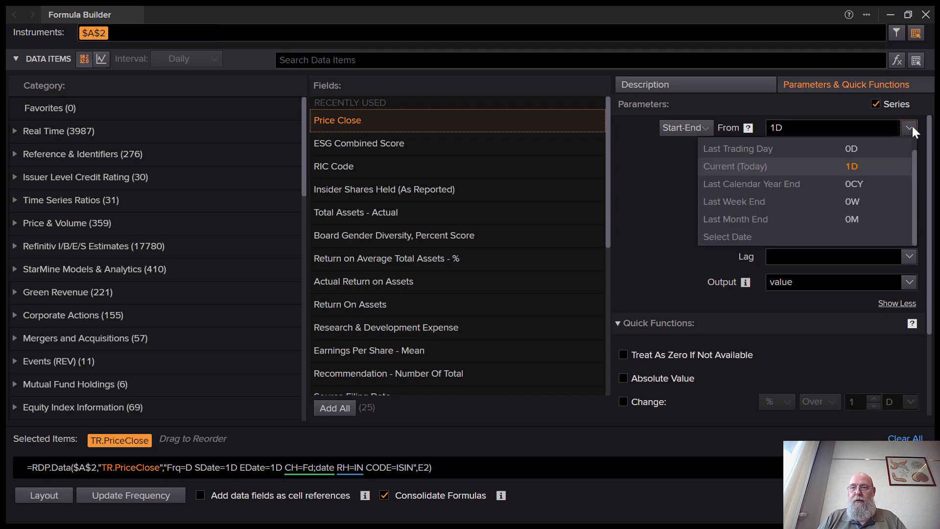
scroll(874, 146, "up", 1)
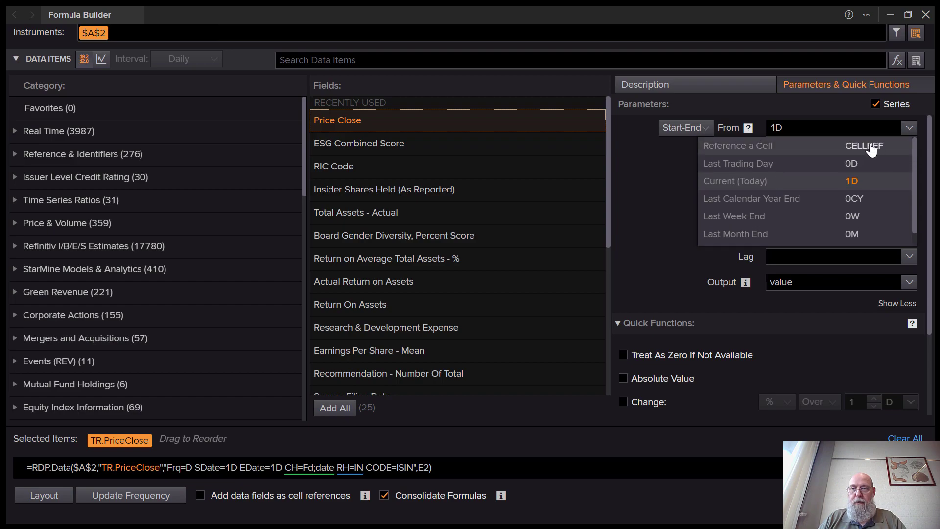
left_click(871, 147)
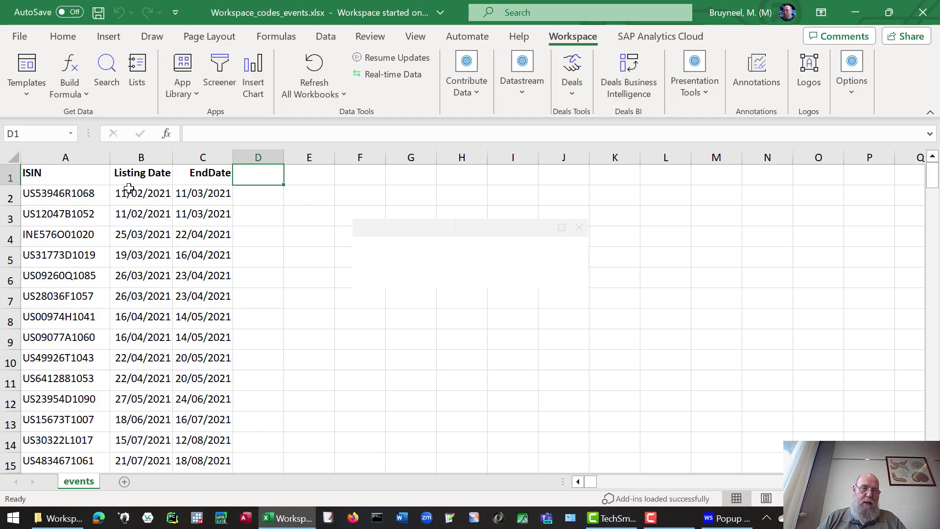
left_click(126, 192)
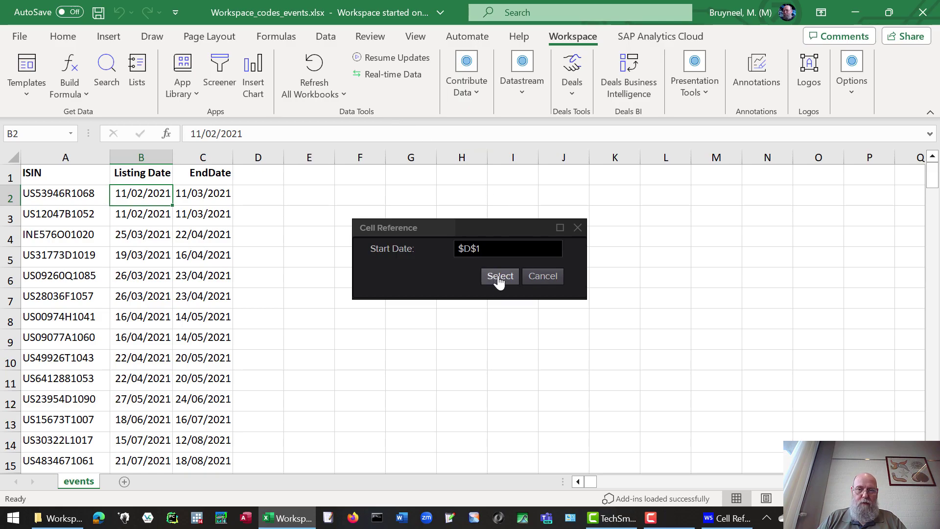
left_click(499, 277)
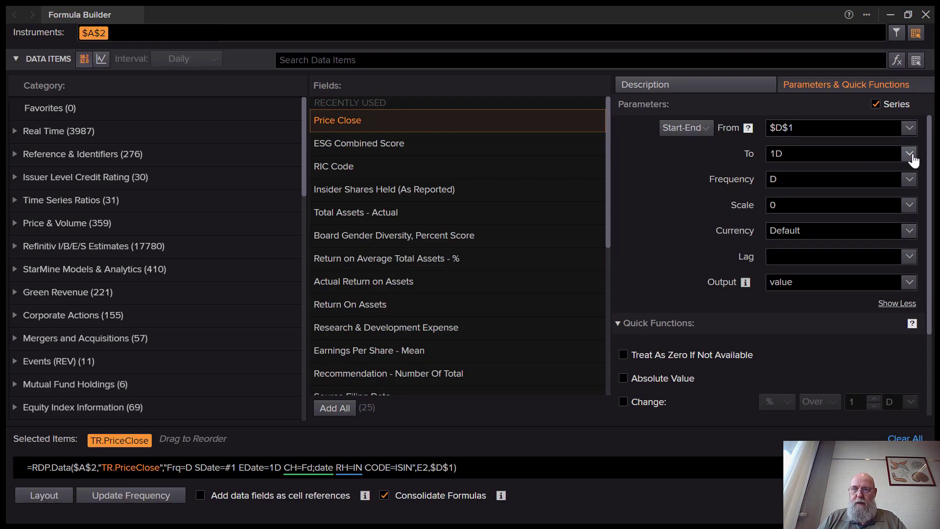
left_click(909, 155)
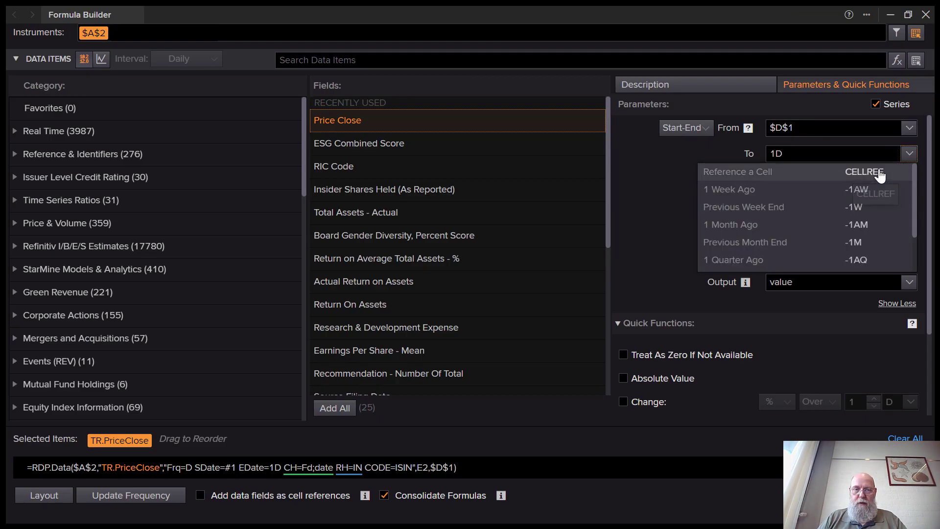
left_click(876, 170)
left_click(207, 193)
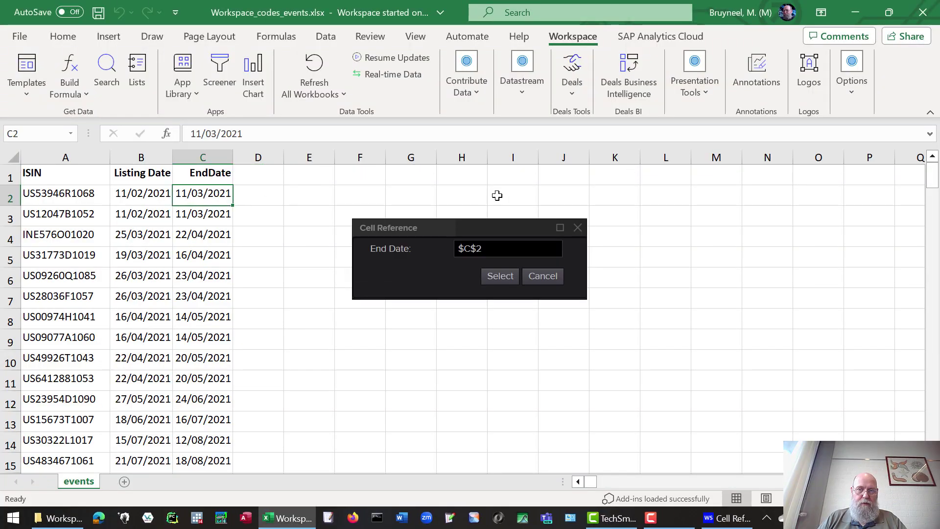
left_click(510, 282)
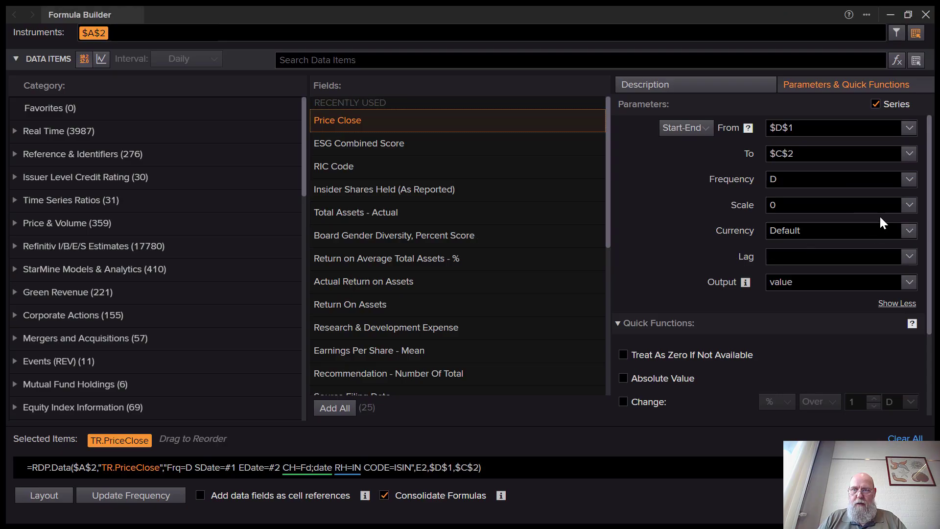
Re-pick B2 as the start date and set the currency to EUR.
left_click(909, 129)
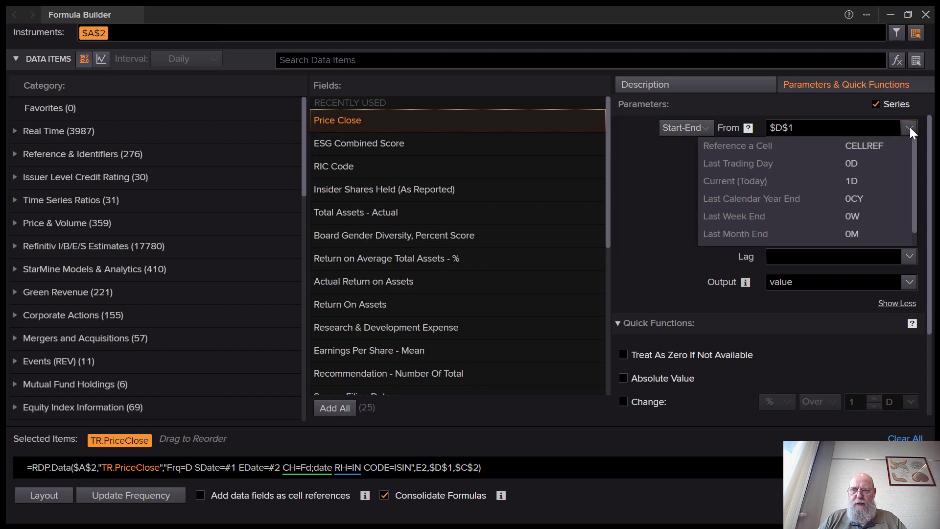
left_click(876, 143)
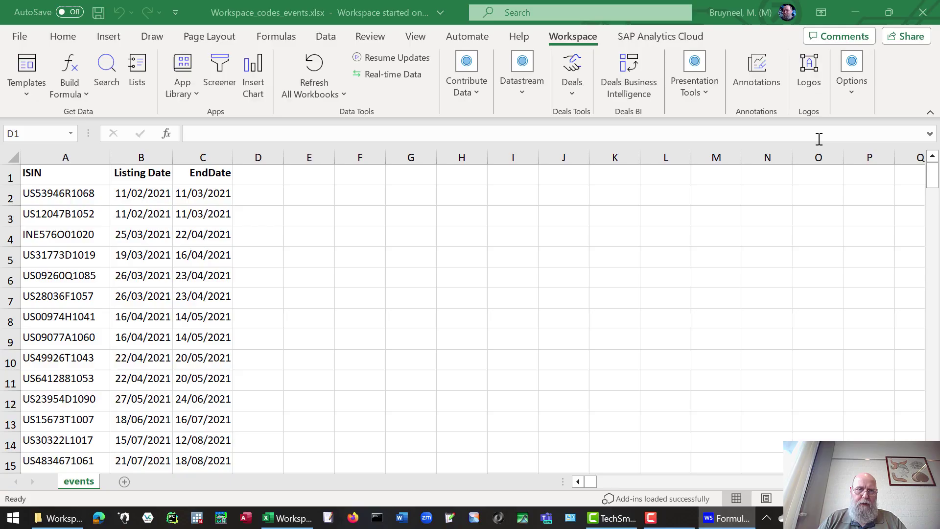
left_click(143, 194)
left_click(501, 277)
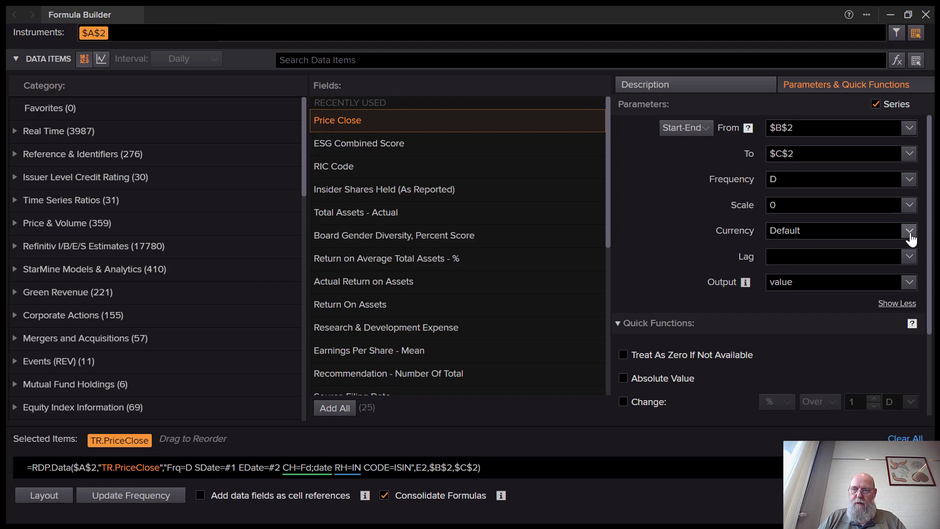
left_click(909, 232)
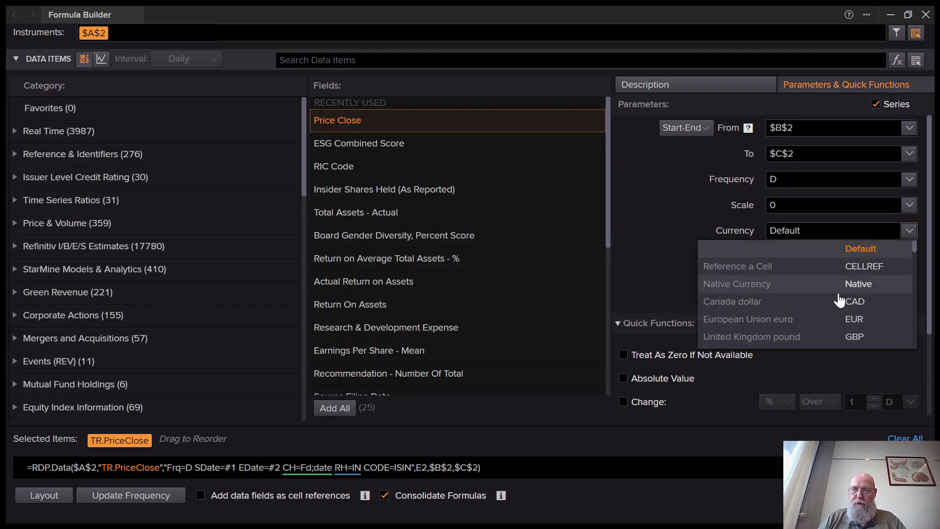
left_click(858, 320)
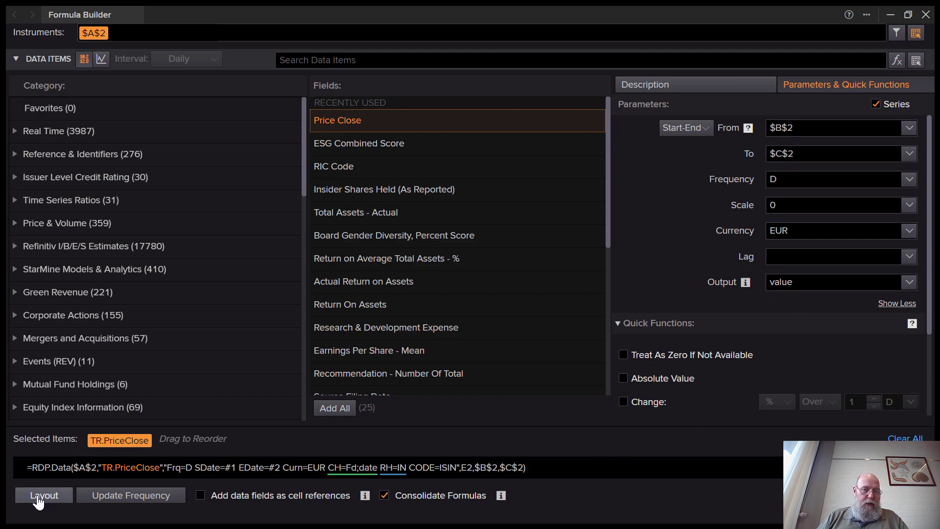
Lay out the output with Instrument and Field as row headers and Date removed from columns.
left_click(38, 496)
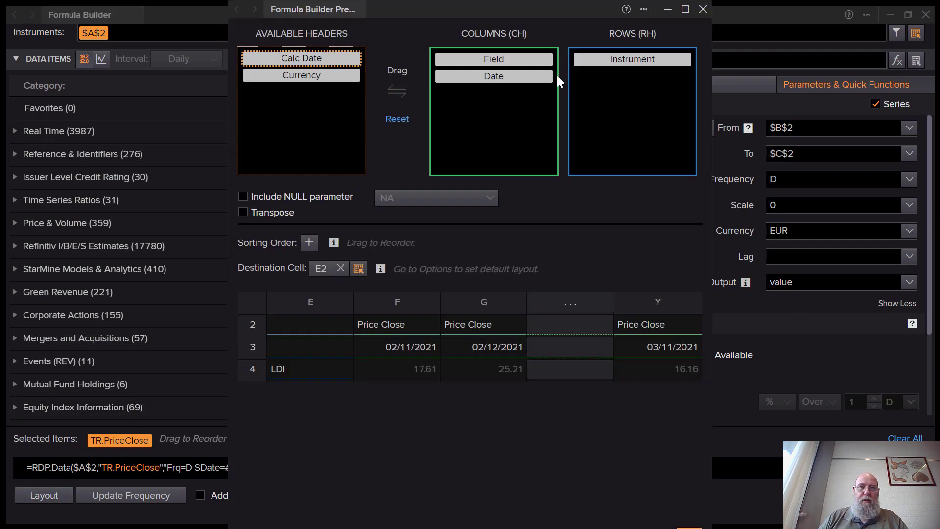
left_click(177, 343)
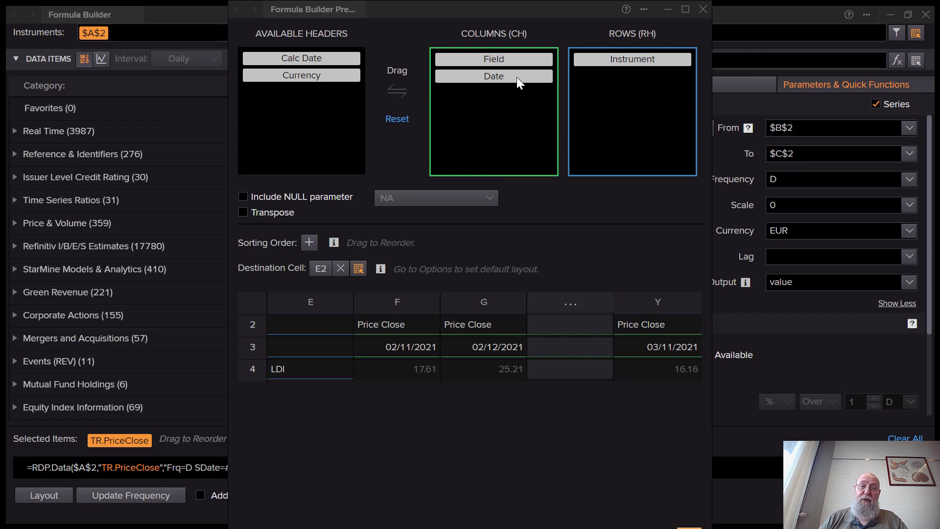
left_click_drag(513, 78, 401, 89)
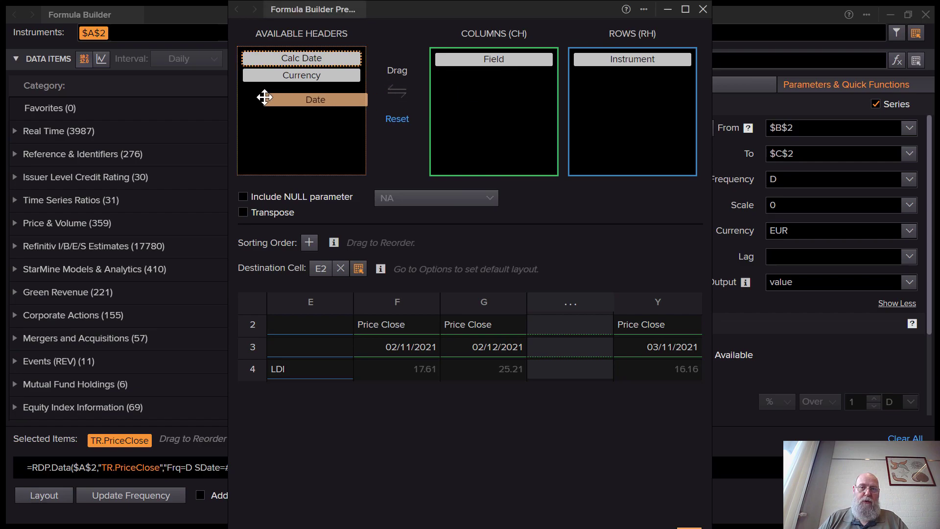
left_click_drag(263, 96, 267, 96)
left_click_drag(521, 67, 598, 94)
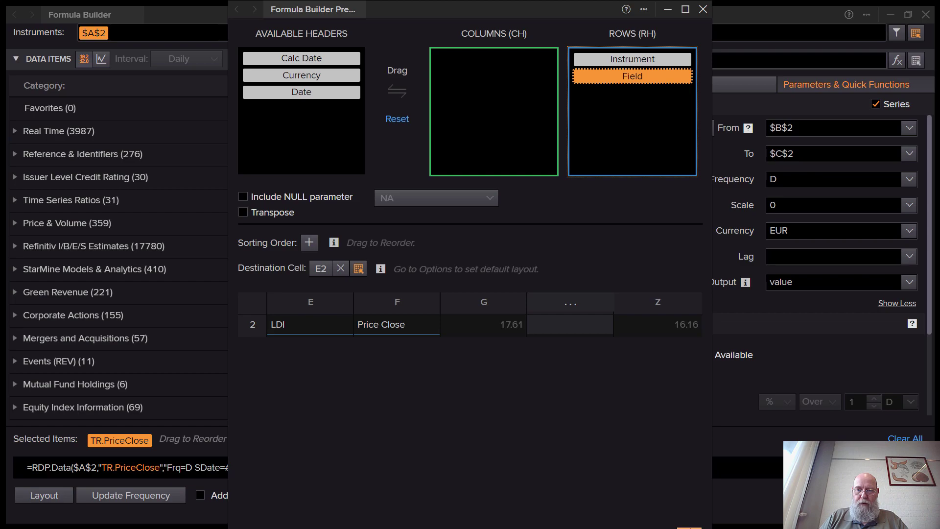
left_click(689, 527)
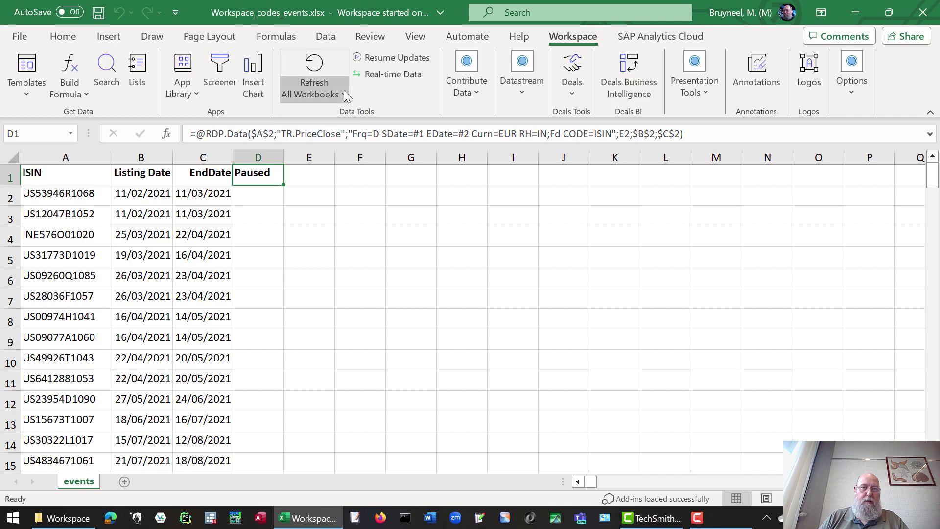
Refresh this worksheet's data, then select D1 and begin editing its formula.
left_click(344, 95)
left_click(338, 161)
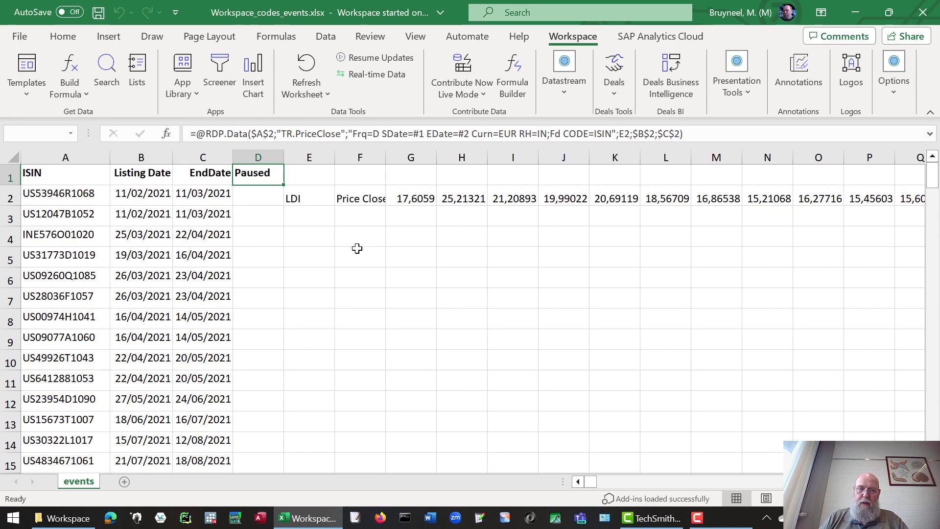
left_click(320, 219)
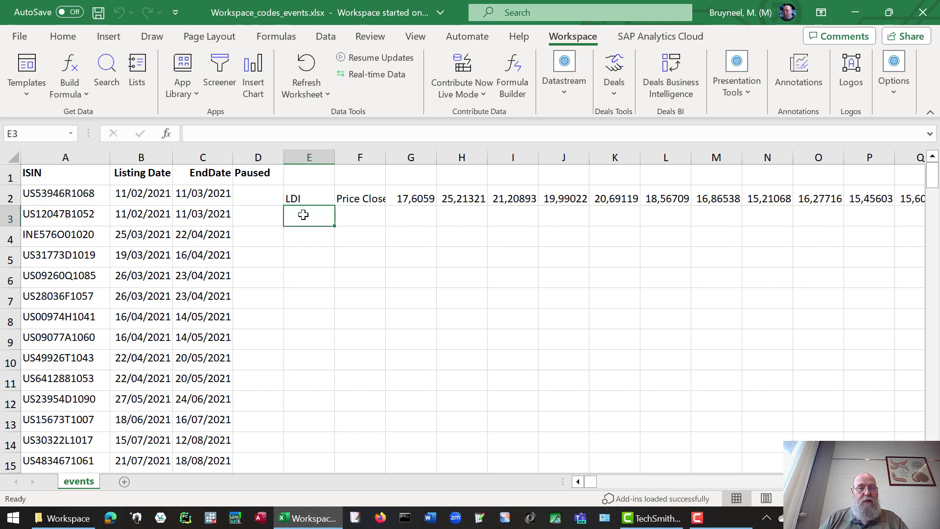
left_click(260, 172)
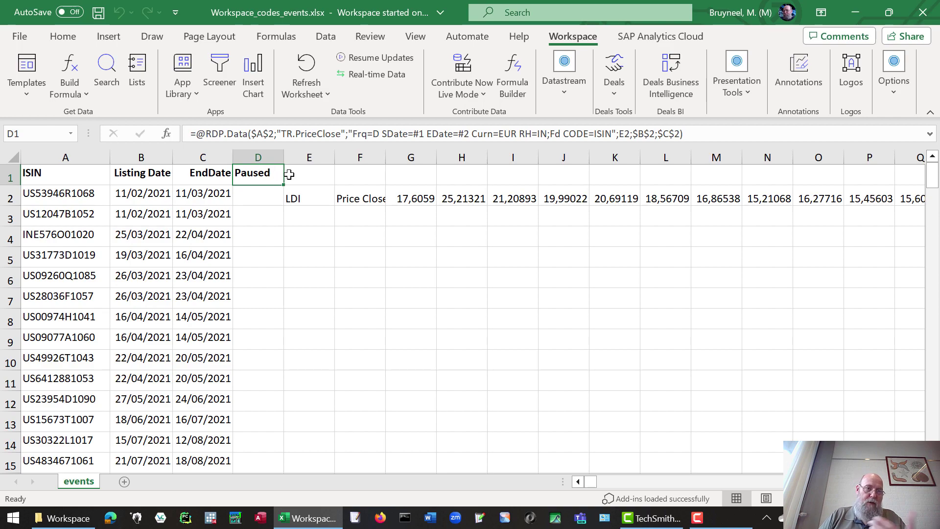
left_click(256, 133)
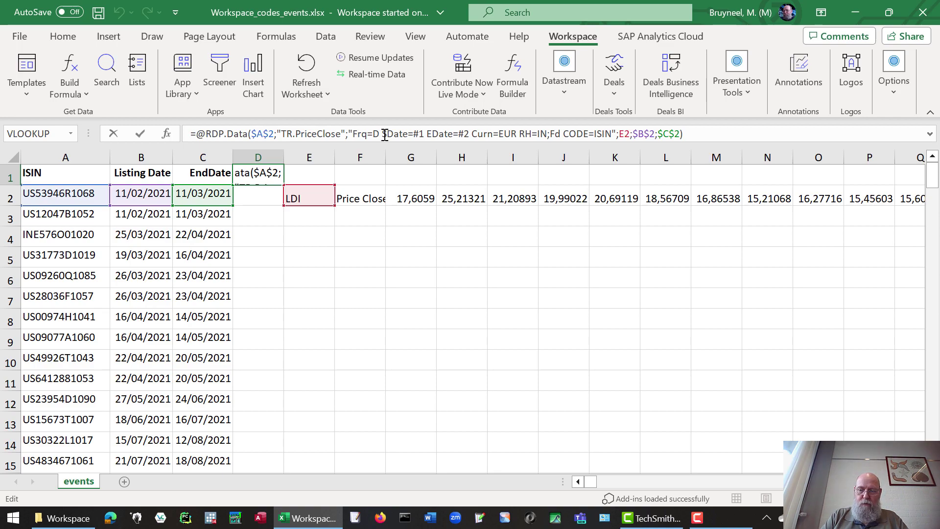
Remove the $ signs so the formula uses relative A2, B2 and C2 references.
key("Delete")
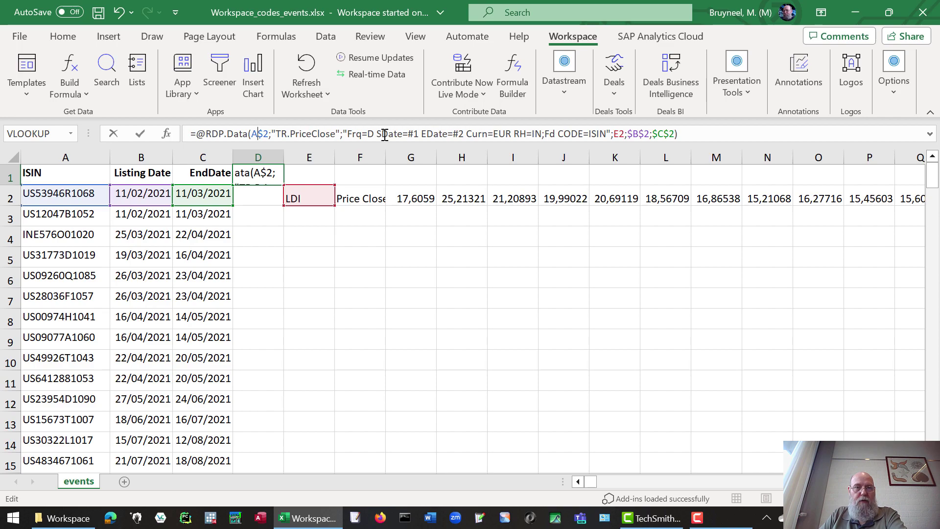
key("Delete")
key("Right")
key("Right")
key("Right")
key("Right")
key("Right")
key("Right")
key("Right")
key("Right")
key("Right")
key("Right")
key("Right")
key("Right")
key("Right")
key("Right")
key("Right")
key("Right")
key("Right")
key("Right")
key("Right")
key("Right")
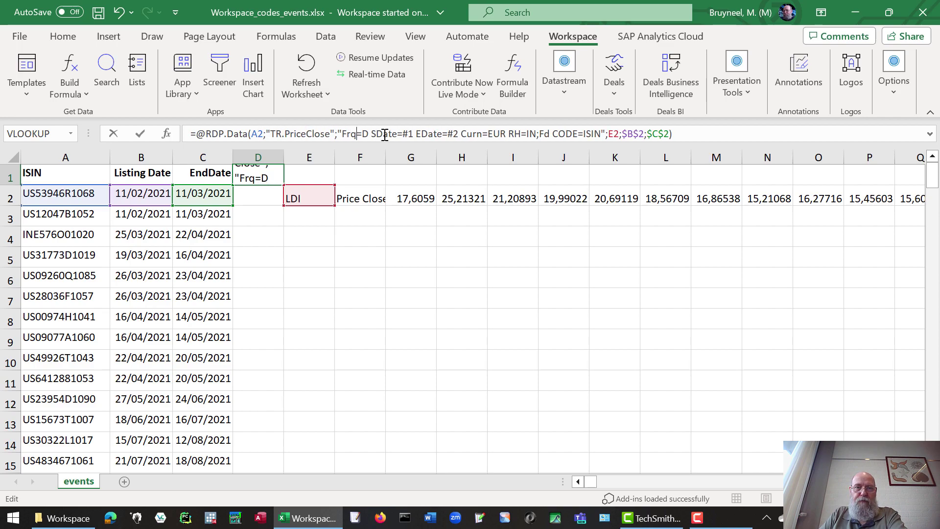
key("Right")
key("Right")
key("Right")
key("Right")
key("Right")
key("Right")
key("Right")
key("Right")
key("Right")
key("Right")
key("Right")
key("Right")
key("Right")
key("Right")
key("Right")
key("Right")
key("Right")
key("Right")
key("Right")
key("Right")
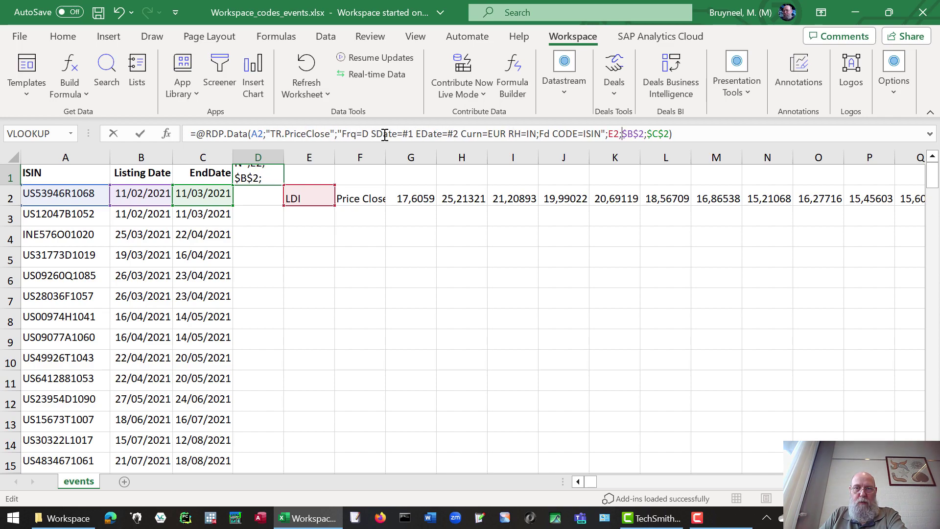
key("Delete")
key("Delete")
key("Right")
key("Right")
key("Delete")
key("Delete")
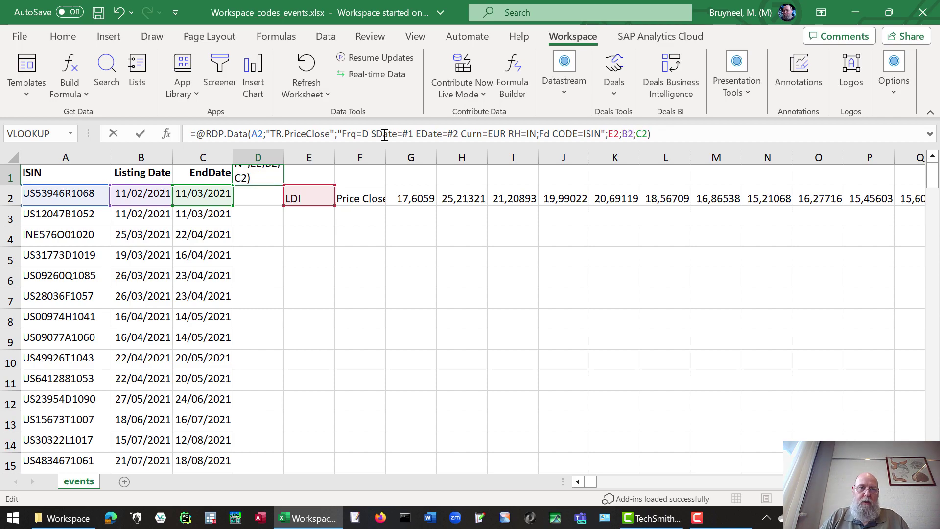
key("Return")
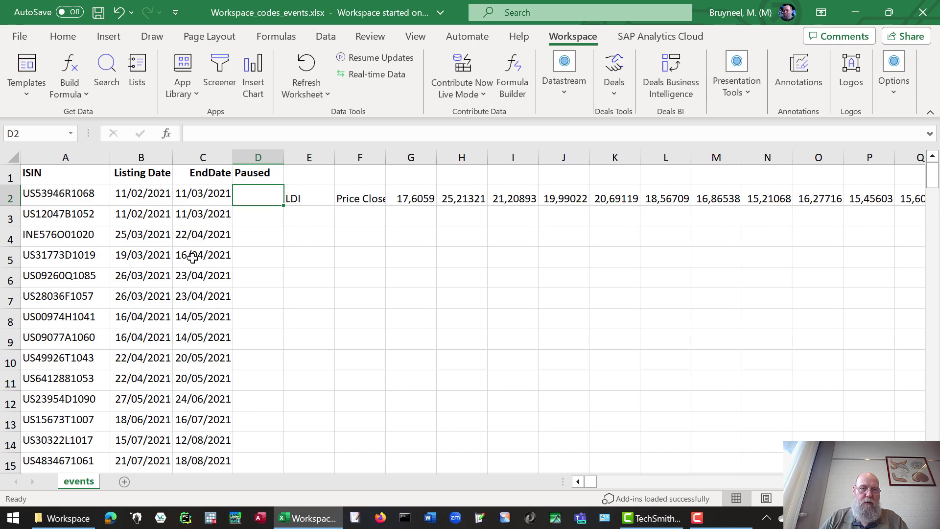
Fill the D1 formula down to D19 and refresh the worksheet.
left_click(274, 175)
left_click_drag(286, 185, 282, 407)
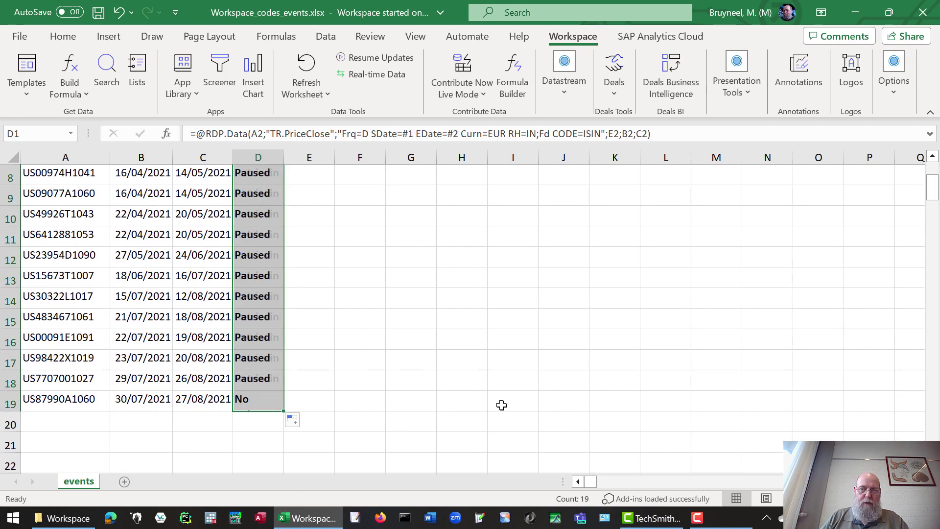
scroll(931, 191, "up", 3)
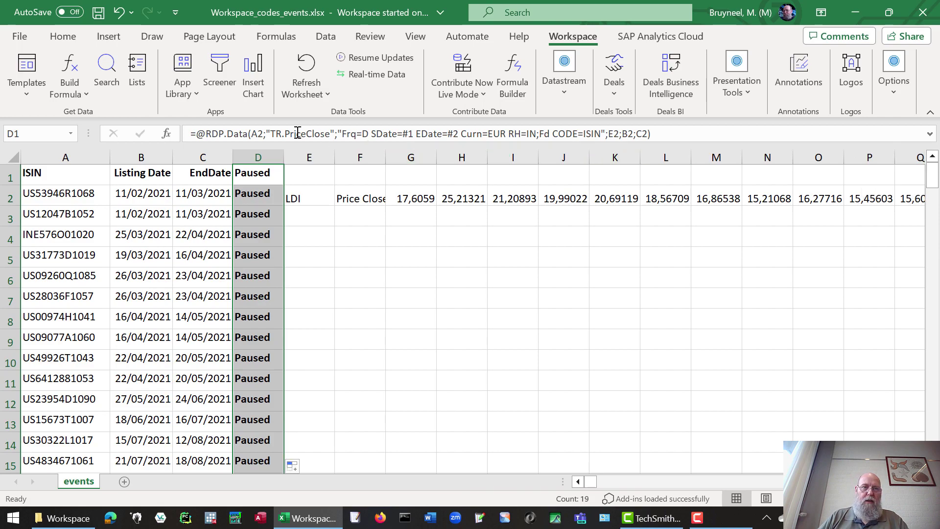
left_click(306, 68)
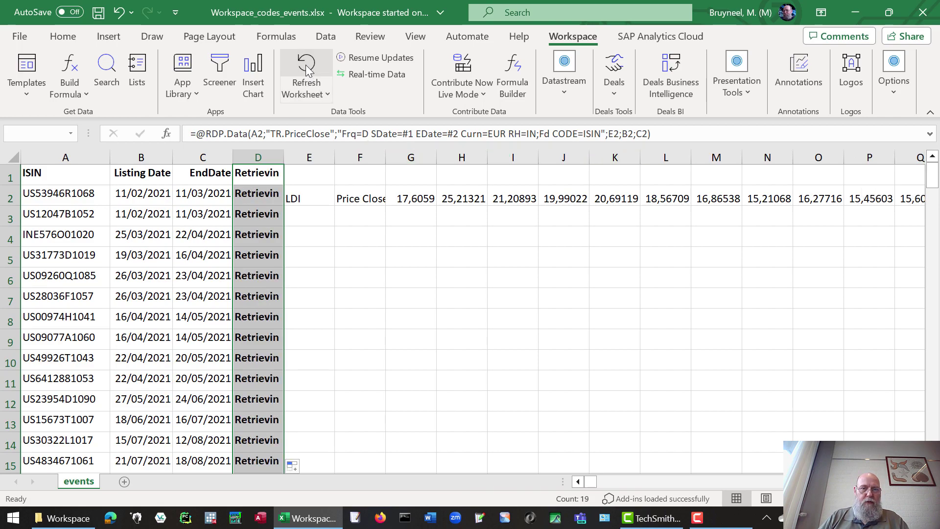